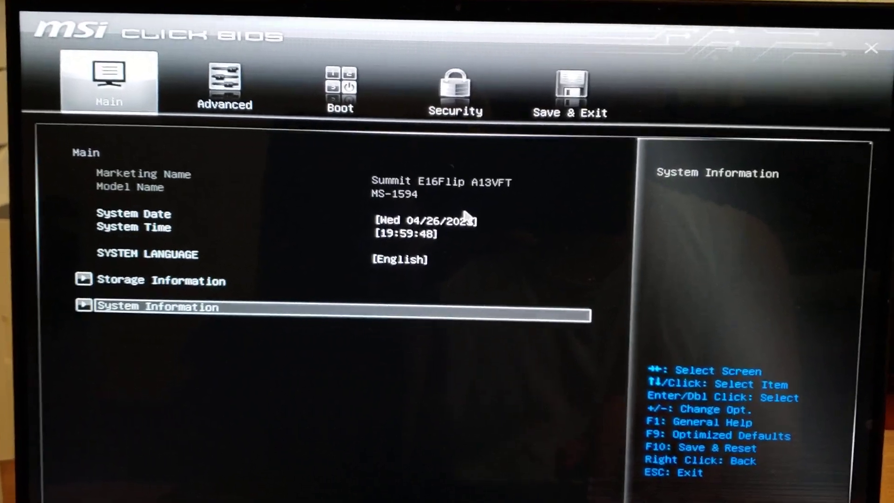
- Open the Storage Information page from the Main tab
{"action": "key", "text": "Up"}
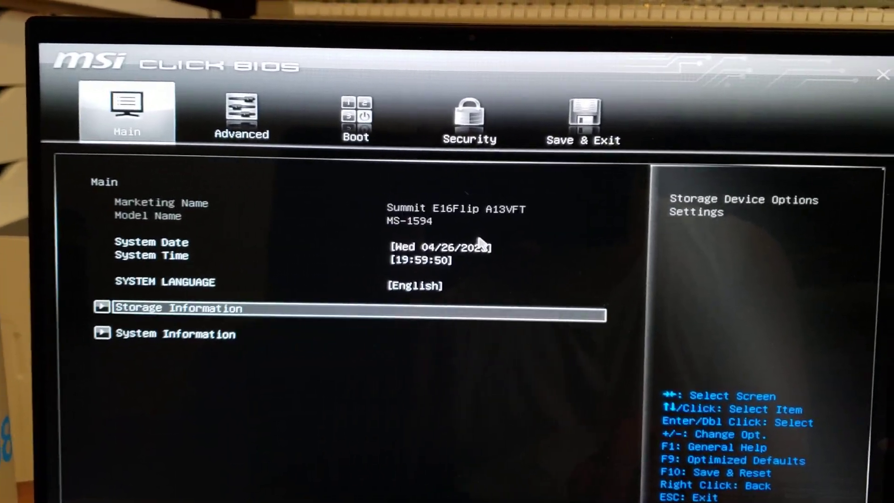
{"action": "key", "text": "Up"}
{"action": "key", "text": "Down"}
{"action": "key", "text": "Down"}
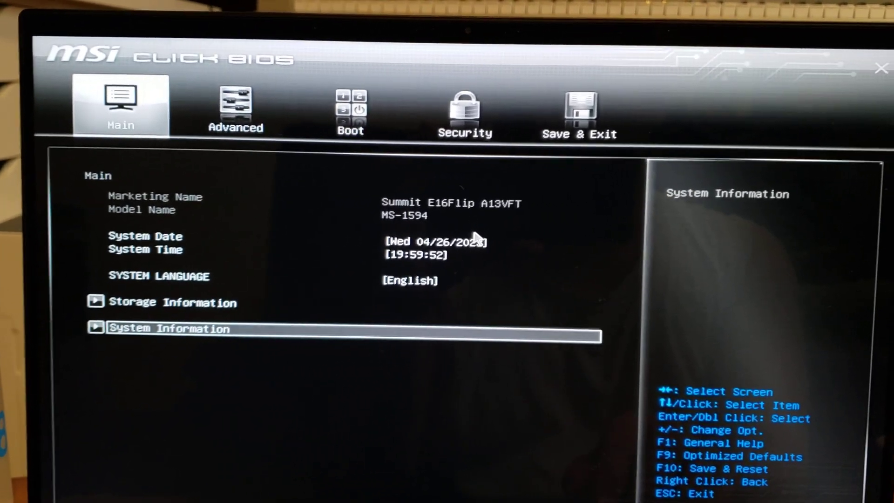
{"action": "key", "text": "Up"}
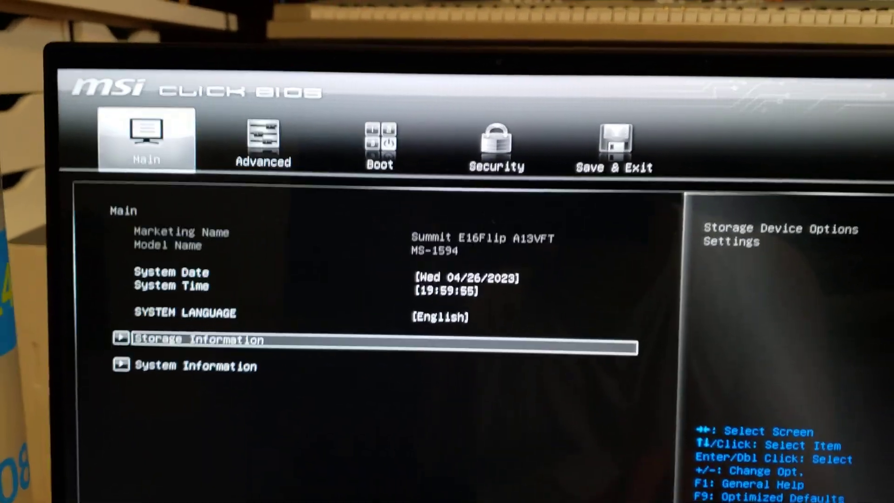
{"action": "key", "text": "Return"}
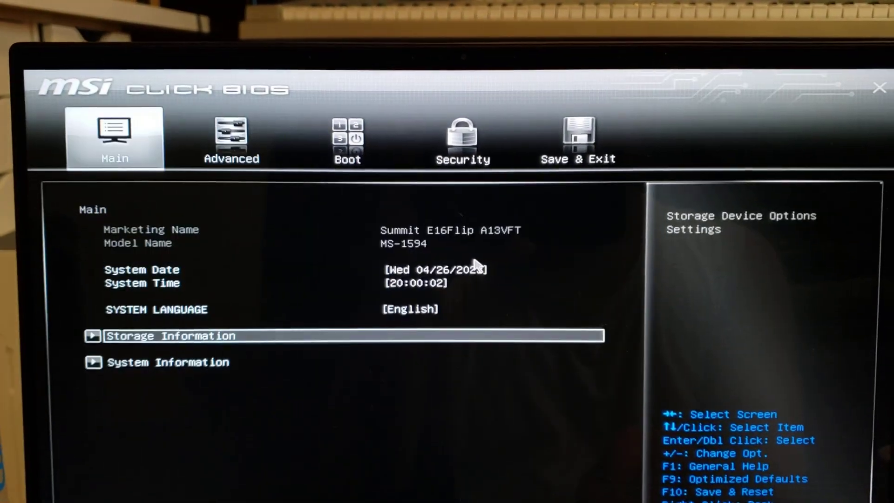
- View the System Information page, then move to the Advanced tab
{"action": "key", "text": "Down"}
{"action": "key", "text": "Return"}
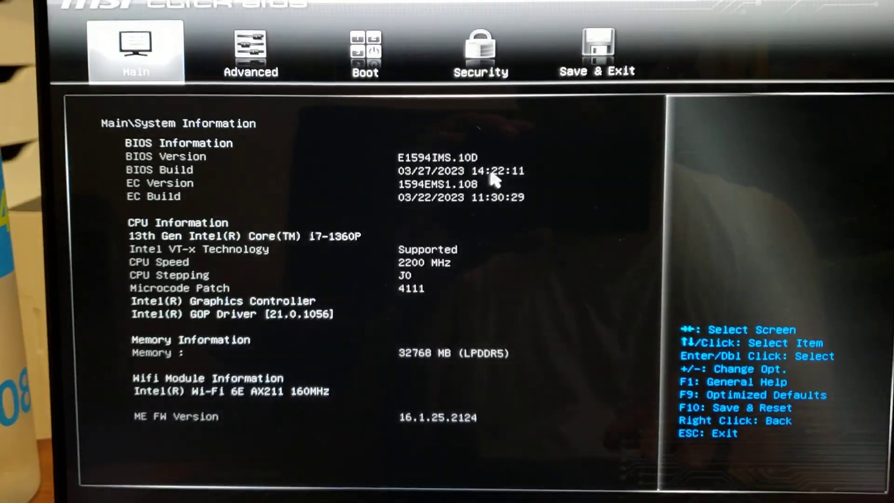
{"action": "key", "text": "Right"}
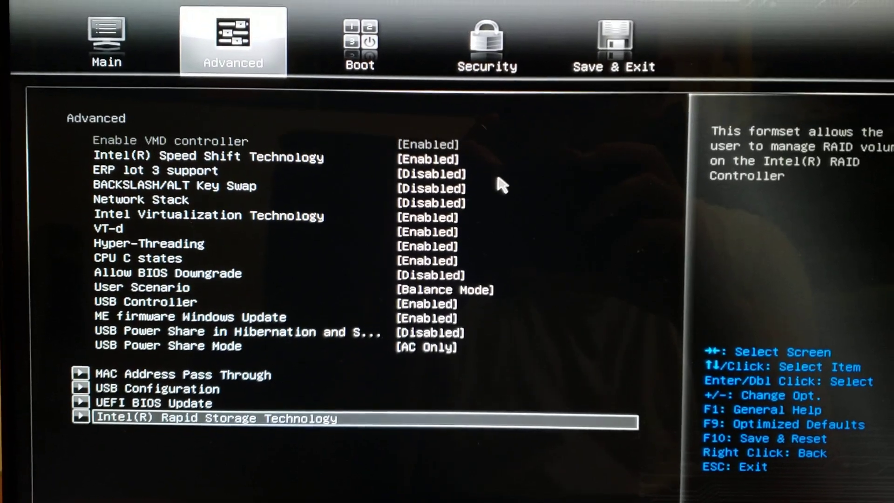
{"action": "key", "text": "Up"}
{"action": "key", "text": "Up"}
{"action": "key", "text": "Up"}
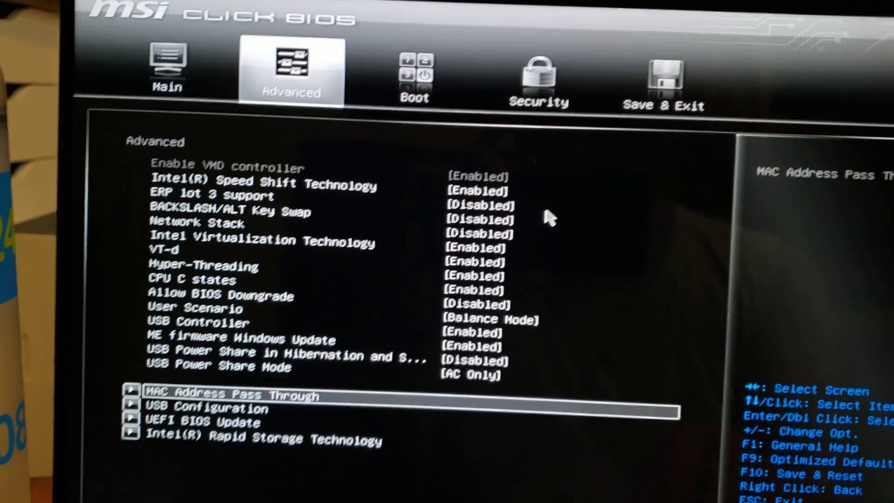
{"action": "key", "text": "Return"}
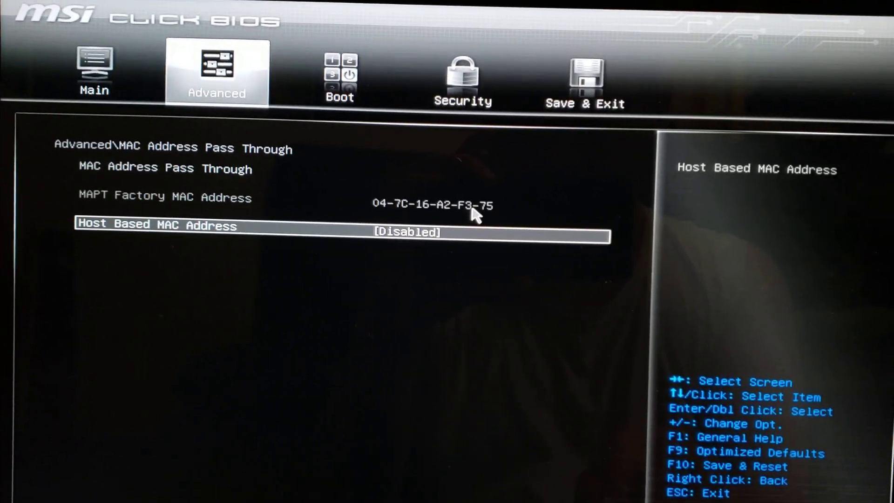
{"action": "key", "text": "Right"}
{"action": "key", "text": "Left"}
{"action": "key", "text": "Down"}
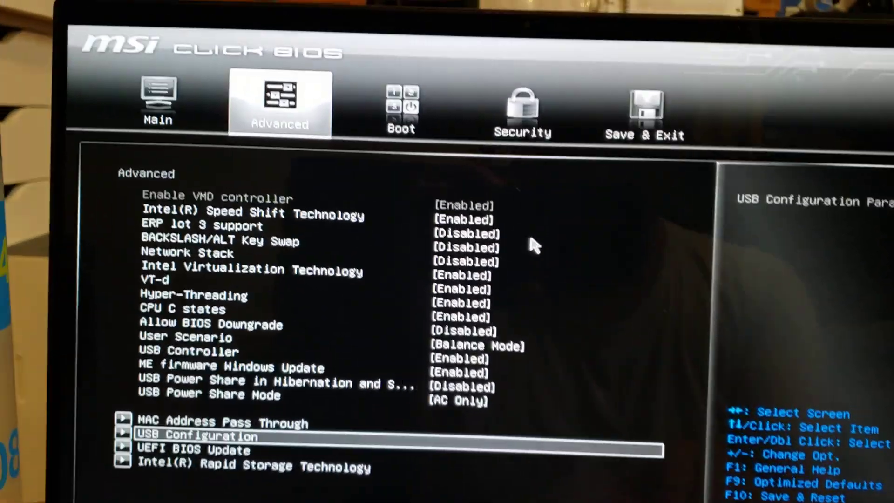
{"action": "key", "text": "Return"}
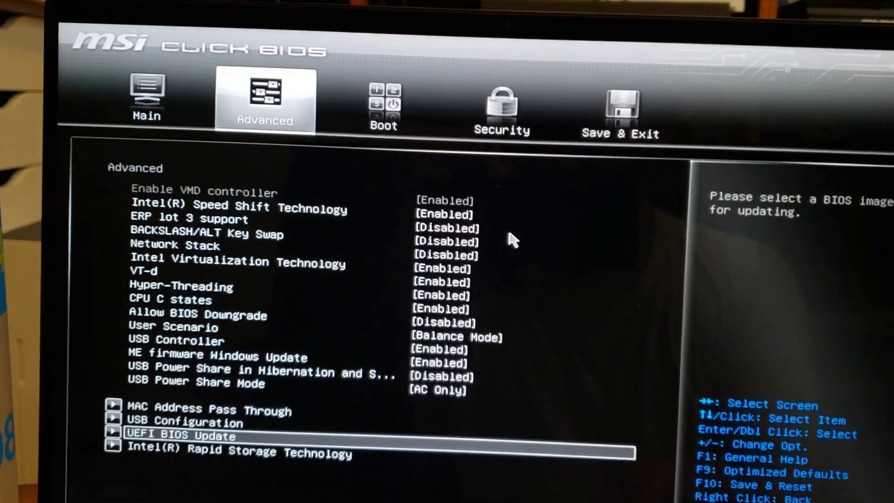
{"action": "key", "text": "Return"}
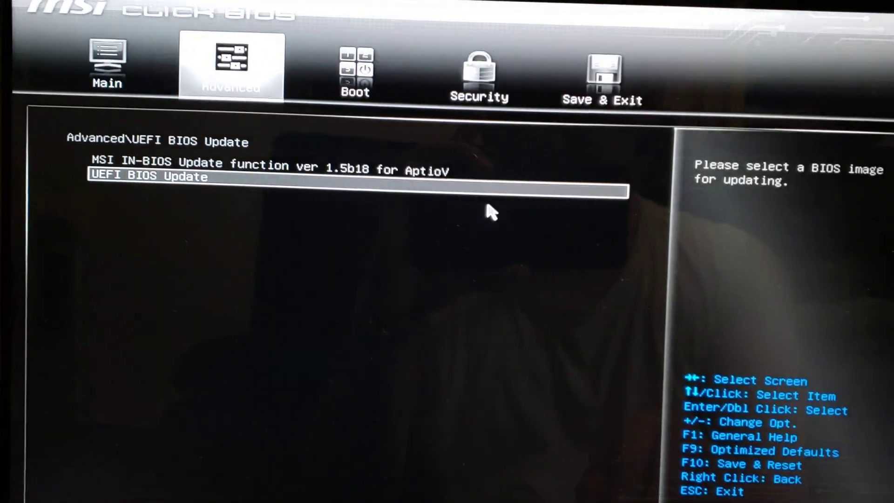
{"action": "key", "text": "Escape"}
{"action": "key", "text": "Down"}
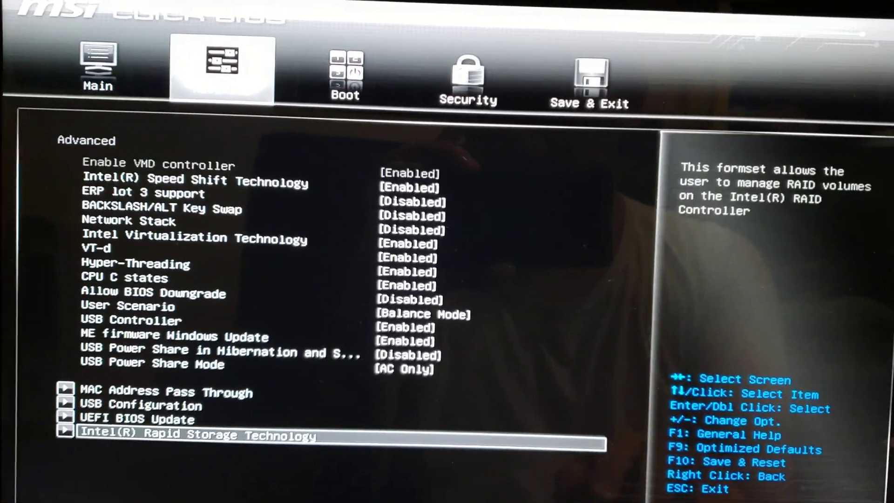
- View the Micron disk's PHYSICAL DISK INFO under Intel Rapid Storage Technology, then go to Boot
{"action": "key", "text": "Return"}
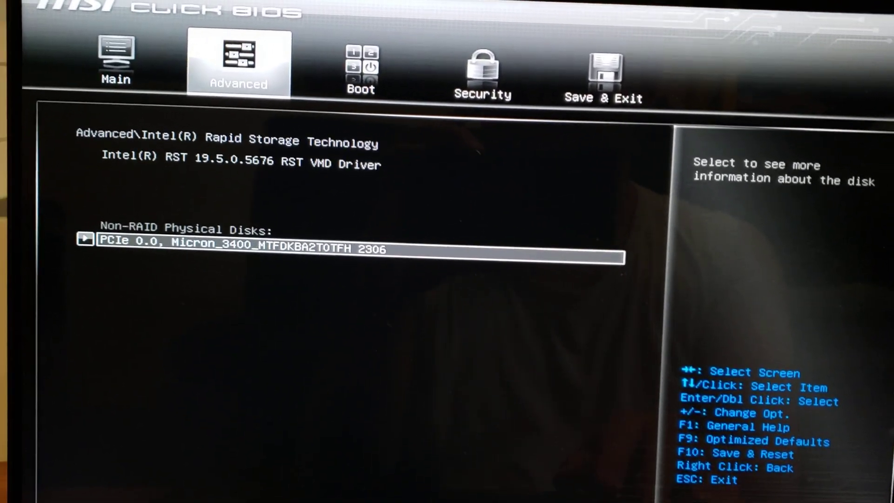
{"action": "key", "text": "Return"}
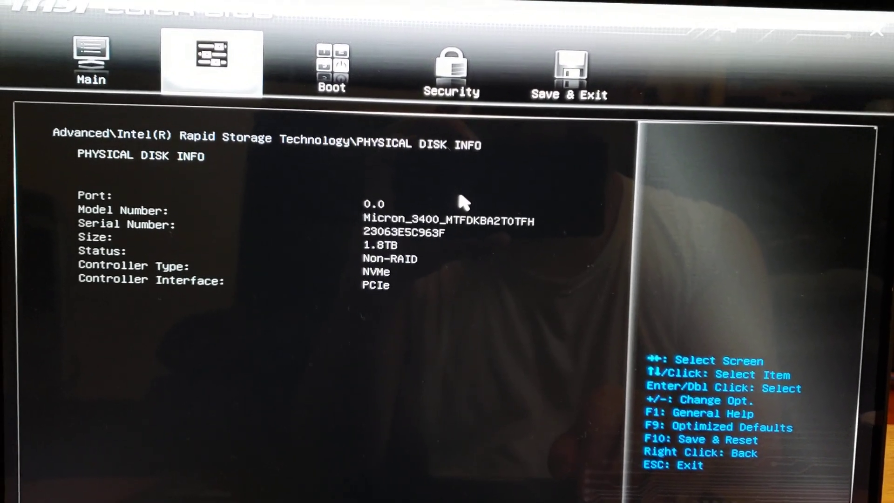
{"action": "key", "text": "Right"}
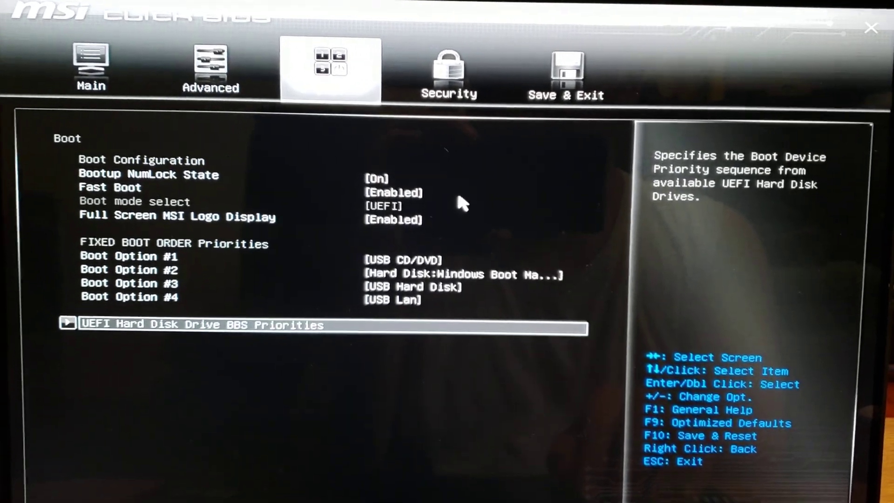
- Check Boot Option #1's device choices, leaving Windows Boot Manager unchanged
{"action": "key", "text": "Up"}
{"action": "key", "text": "Up"}
{"action": "key", "text": "Up"}
{"action": "key", "text": "Down"}
{"action": "key", "text": "Up"}
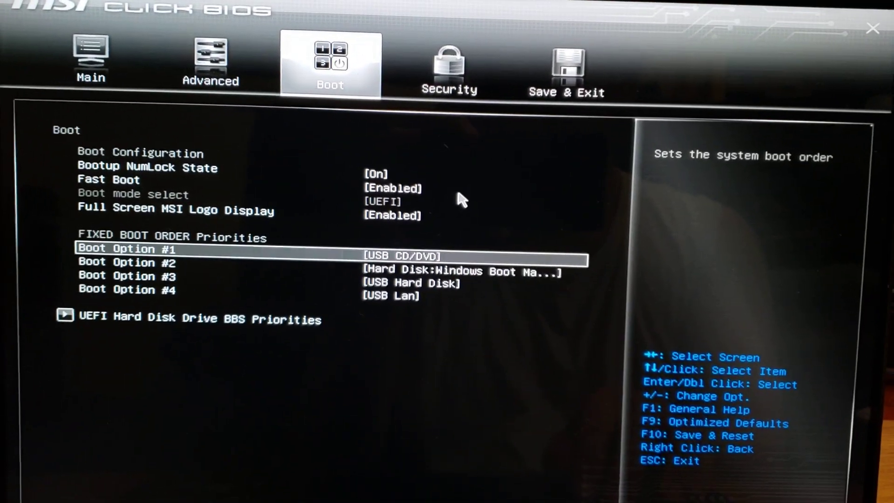
{"action": "key", "text": "Up"}
{"action": "key", "text": "Down"}
{"action": "key", "text": "Down"}
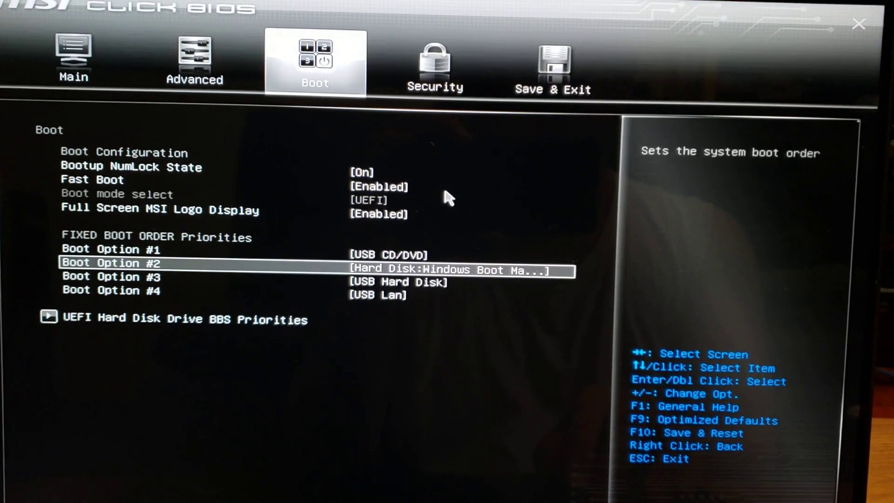
{"action": "key", "text": "Up"}
{"action": "key", "text": "Return"}
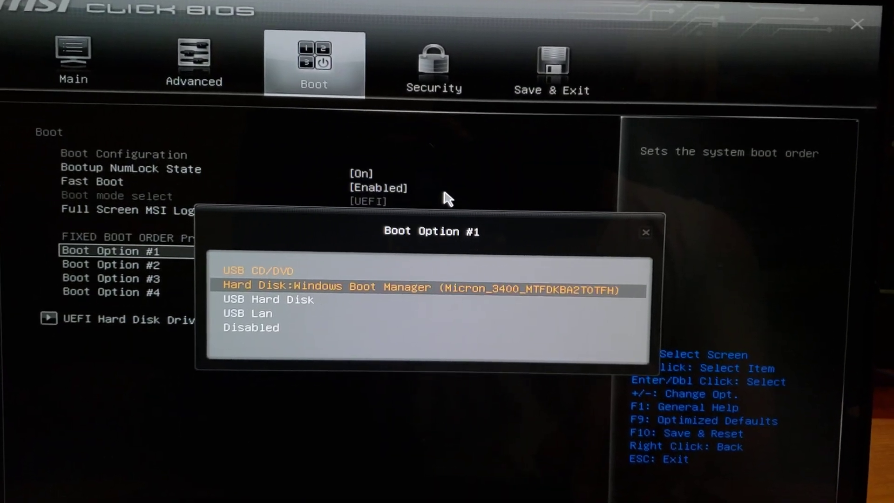
{"action": "key", "text": "Down"}
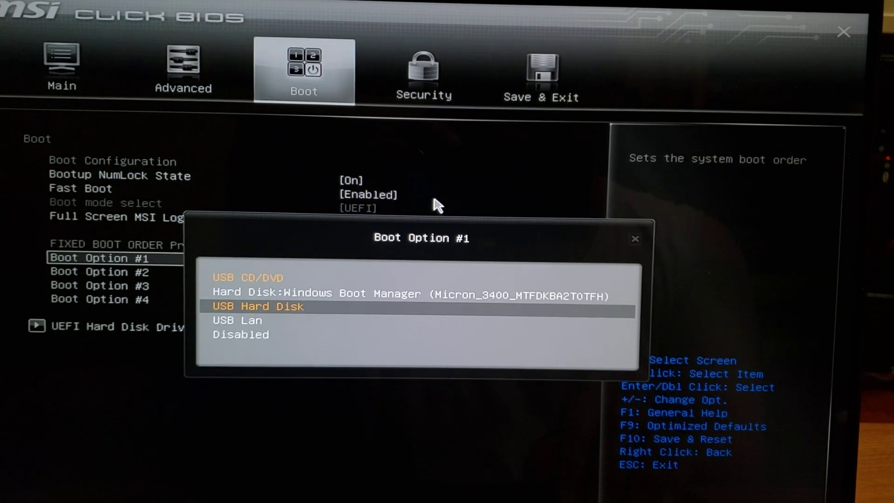
{"action": "key", "text": "Up"}
{"action": "key", "text": "Escape"}
- Review the first disk choice in UEFI Hard Disk Drive BBS Priorities without changing it
{"action": "key", "text": "Down"}
{"action": "key", "text": "Down"}
{"action": "key", "text": "Down"}
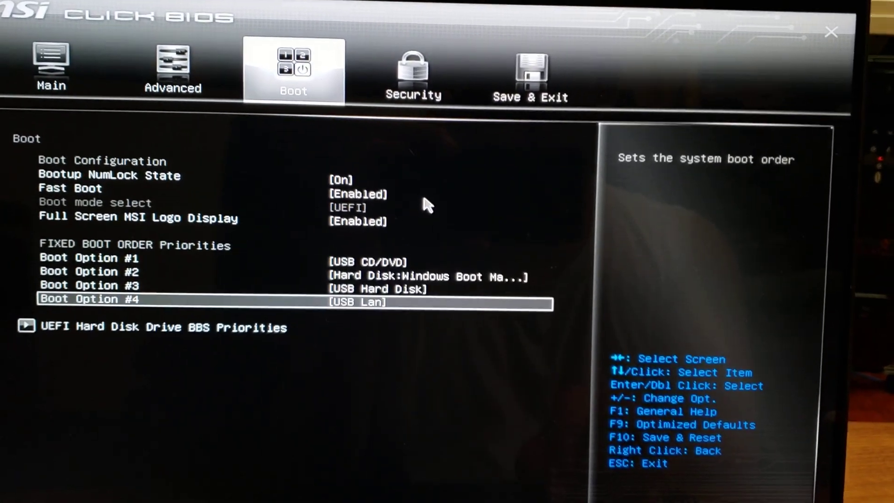
{"action": "key", "text": "Down"}
{"action": "key", "text": "Return"}
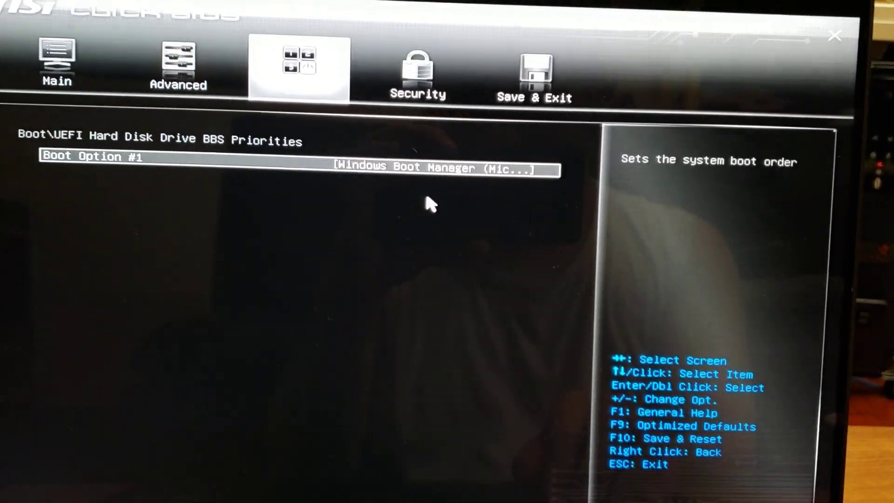
{"action": "key", "text": "Return"}
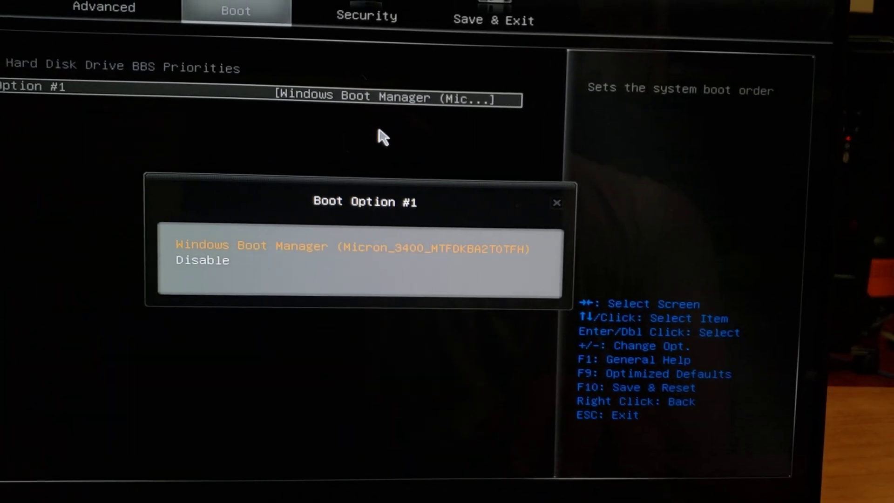
{"action": "key", "text": "Escape"}
- On the Security tab, look at the Trusted Computing settings
{"action": "key", "text": "Right"}
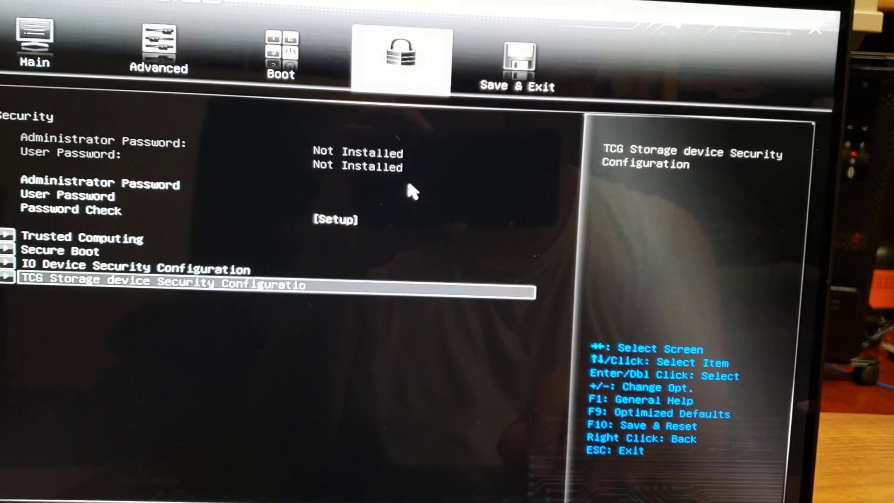
{"action": "key", "text": "Up"}
{"action": "key", "text": "Down"}
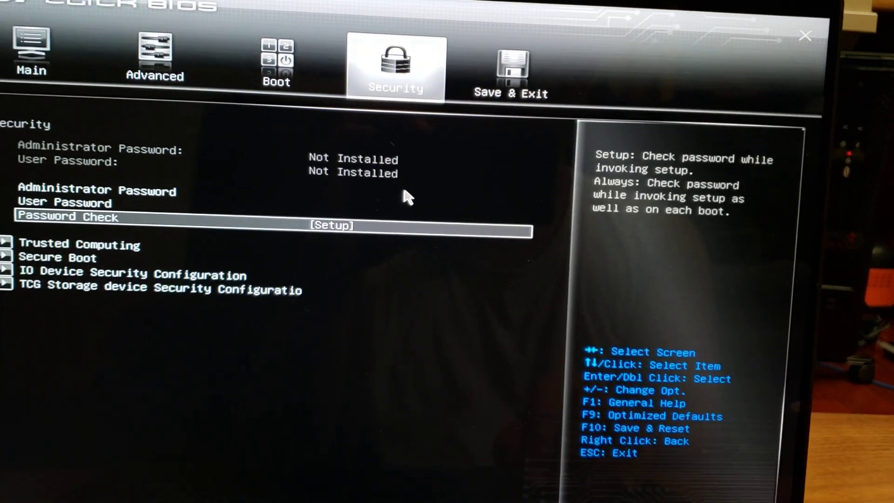
{"action": "key", "text": "Down"}
{"action": "key", "text": "Return"}
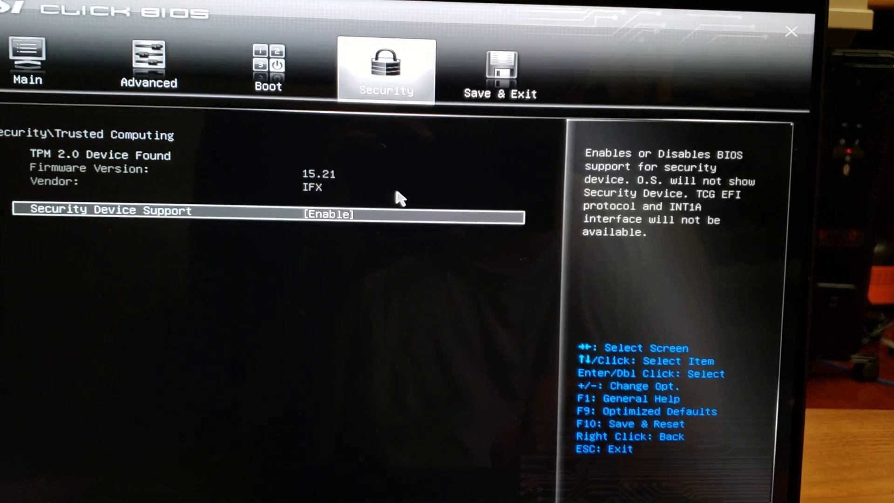
{"action": "key", "text": "Right"}
{"action": "key", "text": "Left"}
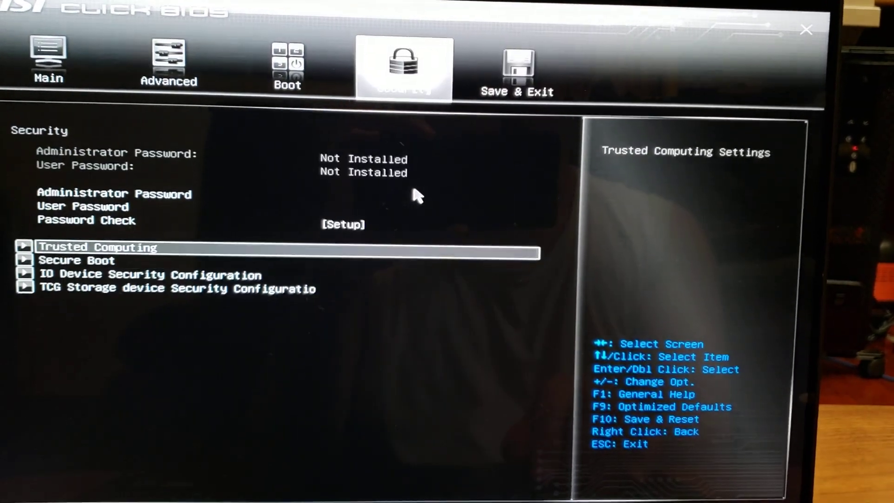
- Check the Secure Boot Support and Mode choices unchanged, then open IO Device Security Configuration
{"action": "key", "text": "Down"}
{"action": "key", "text": "Return"}
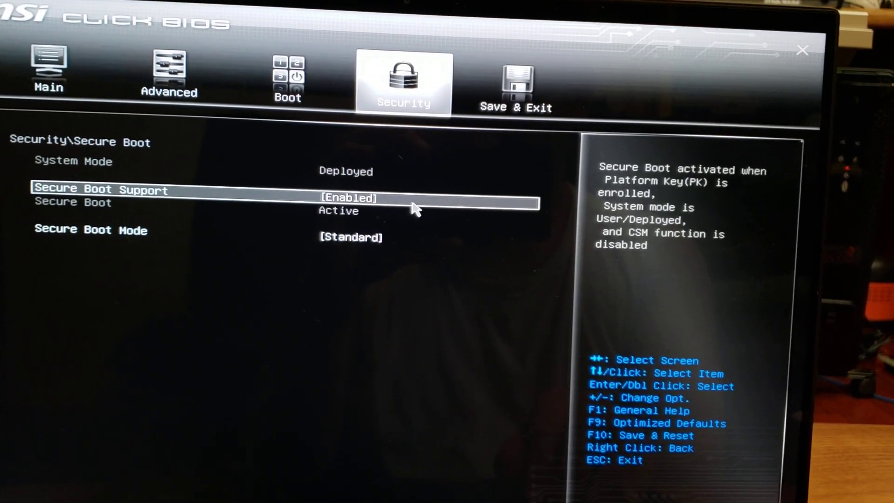
{"action": "key", "text": "Return"}
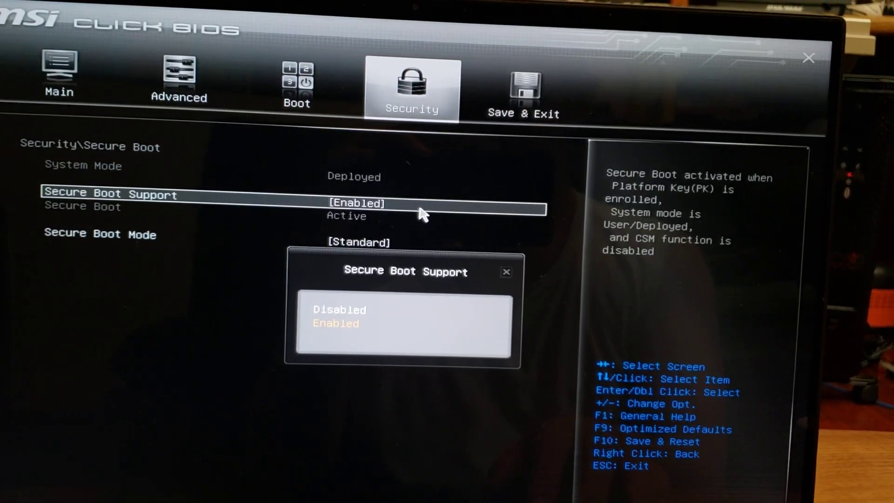
{"action": "key", "text": "Escape"}
{"action": "key", "text": "Down"}
{"action": "key", "text": "Return"}
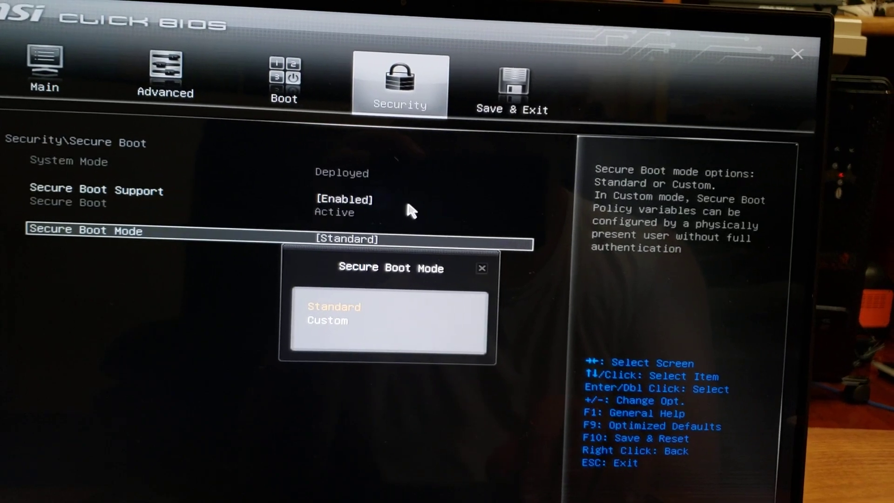
{"action": "key", "text": "Escape"}
{"action": "key", "text": "Escape"}
{"action": "key", "text": "Down"}
{"action": "key", "text": "Return"}
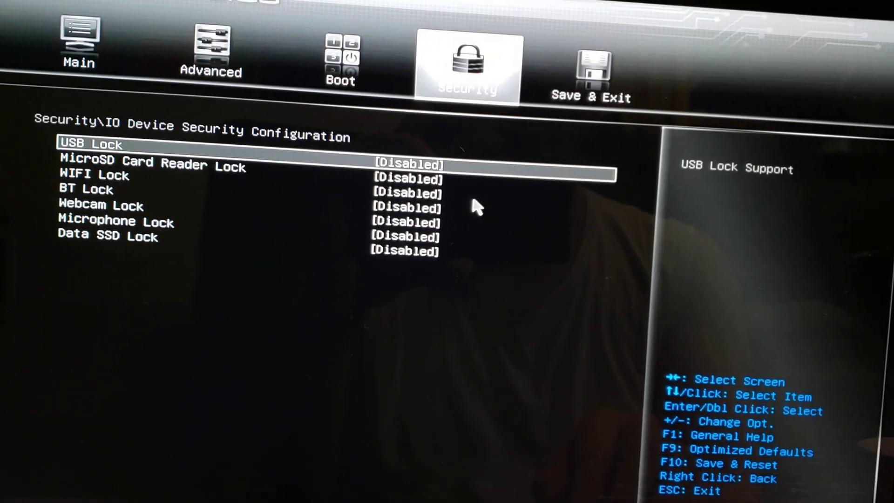
- Open TCG Storage device Security Configuration and view the Micron drive's security entry
{"action": "key", "text": "Right"}
{"action": "key", "text": "Left"}
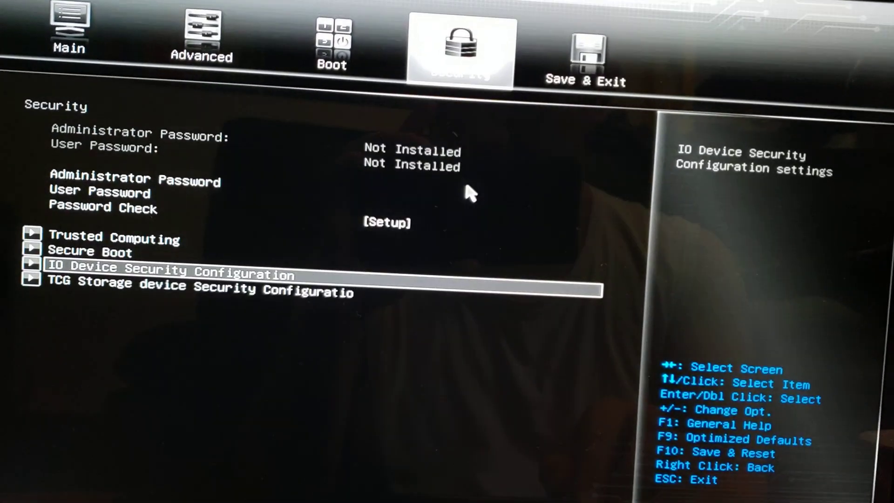
{"action": "key", "text": "Down"}
{"action": "key", "text": "Return"}
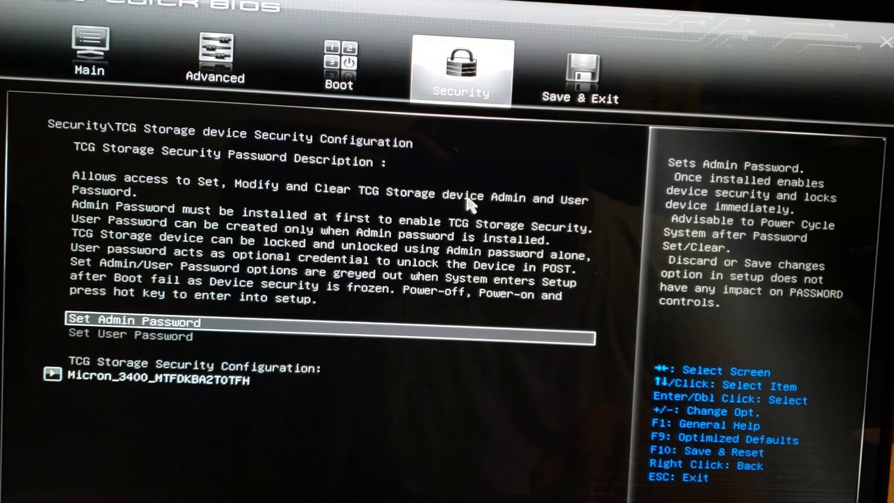
{"action": "key", "text": "Down"}
{"action": "key", "text": "Return"}
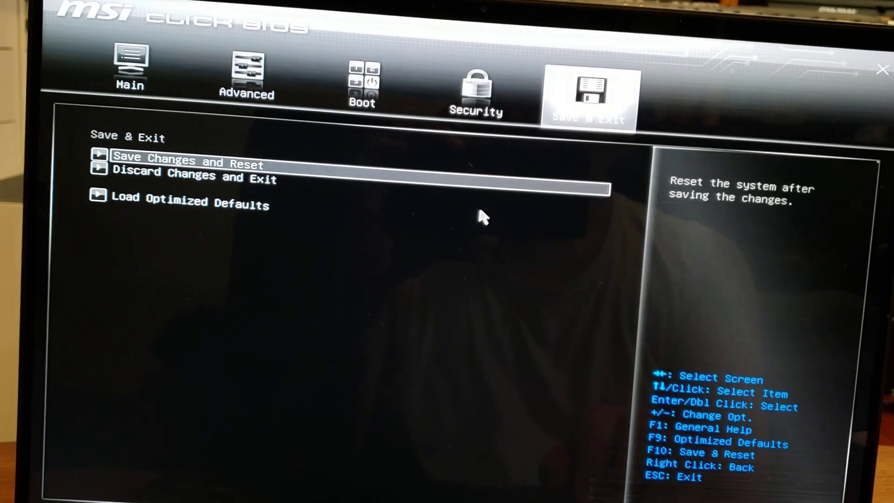
- Browse the Advanced entries Speed Shift, ERP lot 3 and Network Stack, then return to Main
{"action": "key", "text": "Right"}
{"action": "key", "text": "Right"}
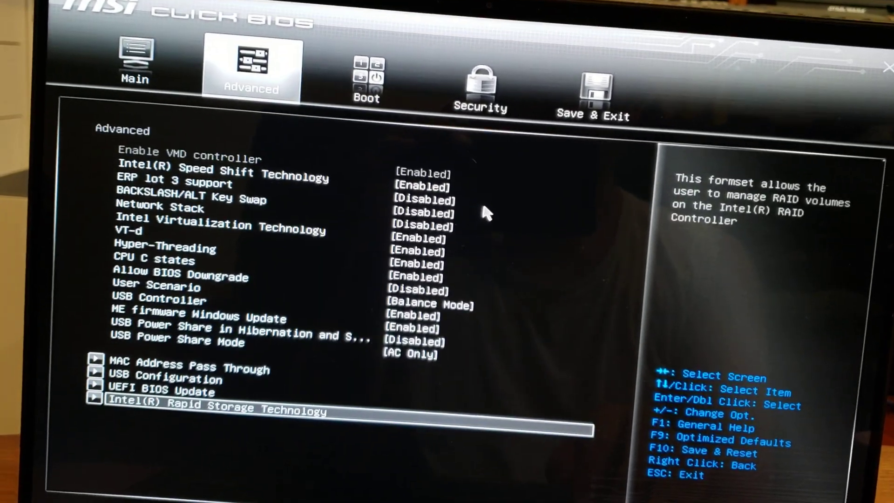
{"action": "key", "text": "Down"}
{"action": "key", "text": "Down"}
{"action": "key", "text": "Up"}
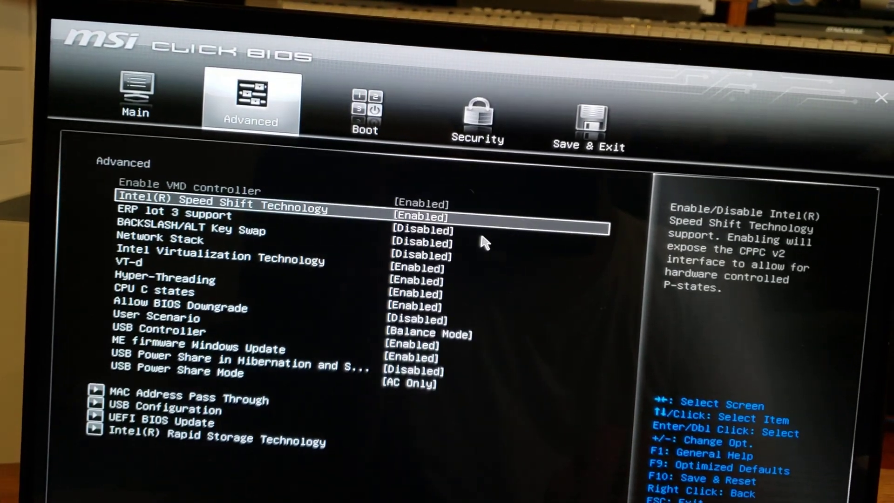
{"action": "key", "text": "Up"}
{"action": "key", "text": "Down"}
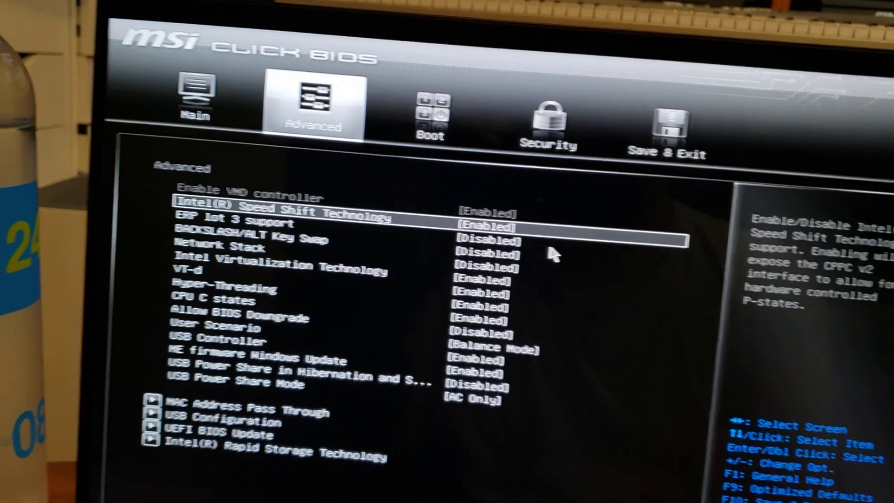
{"action": "key", "text": "Down"}
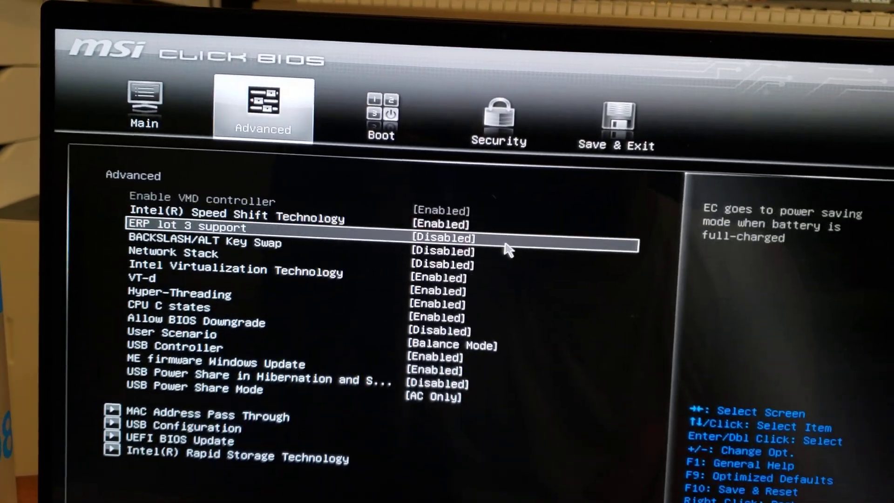
{"action": "key", "text": "Up"}
{"action": "key", "text": "Down"}
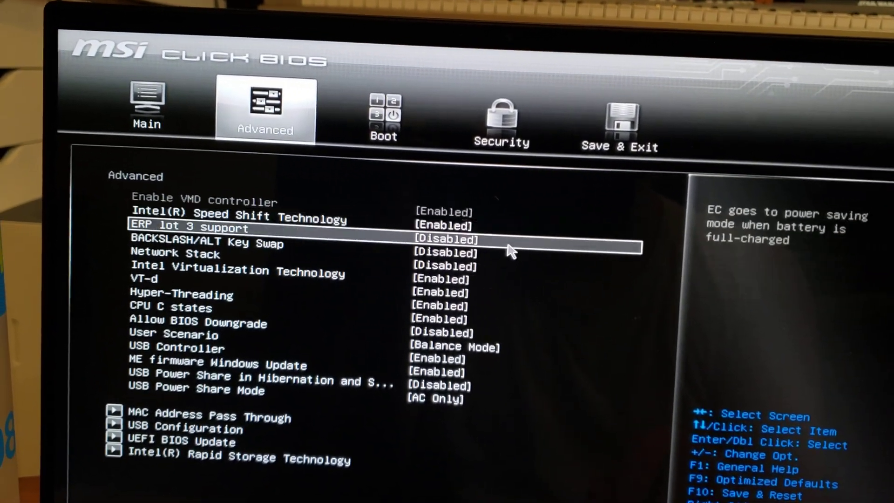
{"action": "key", "text": "Down"}
{"action": "key", "text": "Down"}
{"action": "key", "text": "Down"}
{"action": "key", "text": "Down"}
{"action": "key", "text": "Down"}
{"action": "key", "text": "Left"}
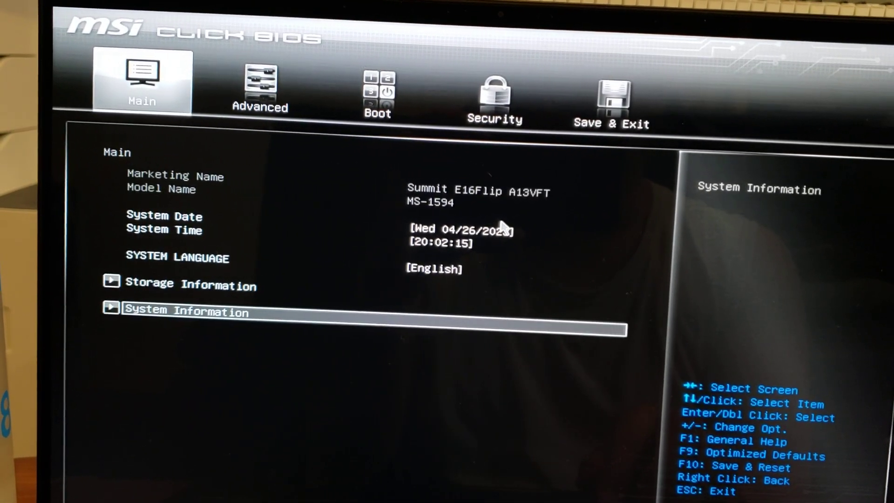
- Step through the Advanced list past the USB Controller and USB Configuration entries
{"action": "key", "text": "Right"}
{"action": "key", "text": "Down"}
{"action": "key", "text": "Down"}
{"action": "key", "text": "Down"}
{"action": "key", "text": "Down"}
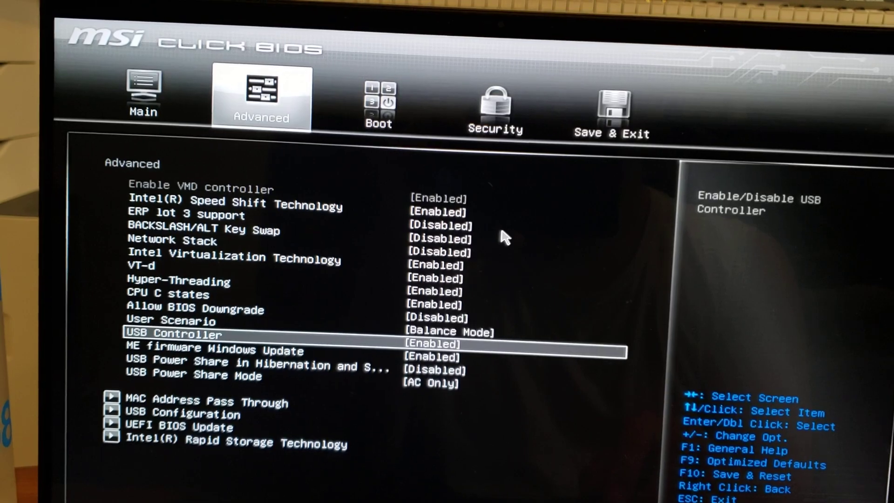
{"action": "key", "text": "Down"}
{"action": "key", "text": "Down"}
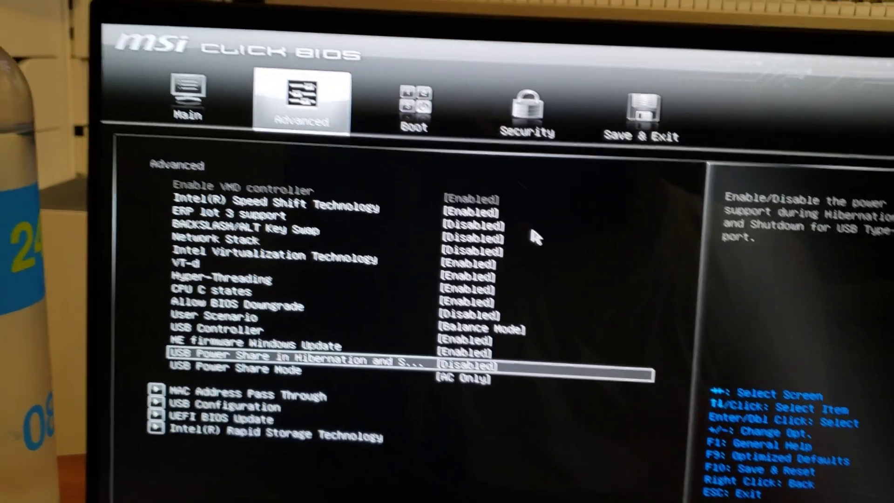
{"action": "key", "text": "Down"}
{"action": "key", "text": "Down"}
{"action": "key", "text": "Down"}
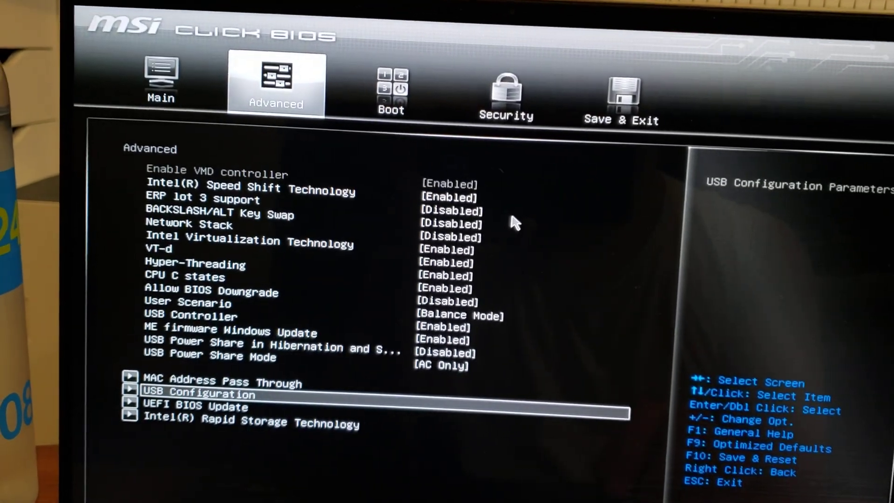
{"action": "key", "text": "Down"}
{"action": "key", "text": "Down"}
{"action": "key", "text": "Up"}
{"action": "key", "text": "Page_Up"}
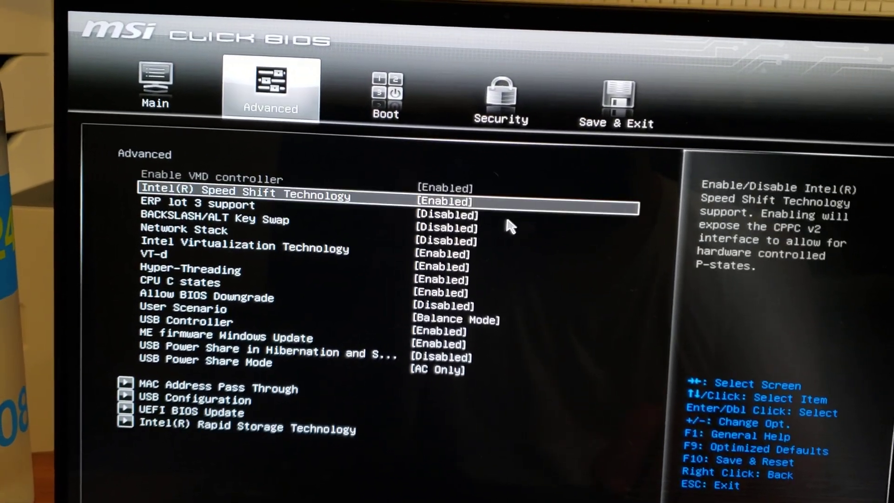
{"action": "key", "text": "Page_Down"}
- Move among Rapid Storage Technology, UEFI BIOS Update and USB Power Share Mode, then go to Save & Exit
{"action": "key", "text": "Up"}
{"action": "key", "text": "Up"}
{"action": "key", "text": "Down"}
{"action": "key", "text": "Down"}
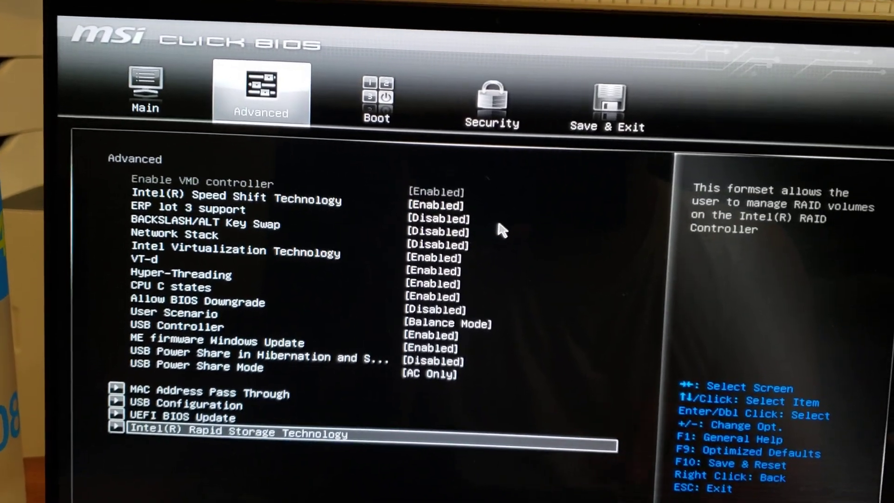
{"action": "key", "text": "Up"}
{"action": "key", "text": "Down"}
{"action": "key", "text": "Up"}
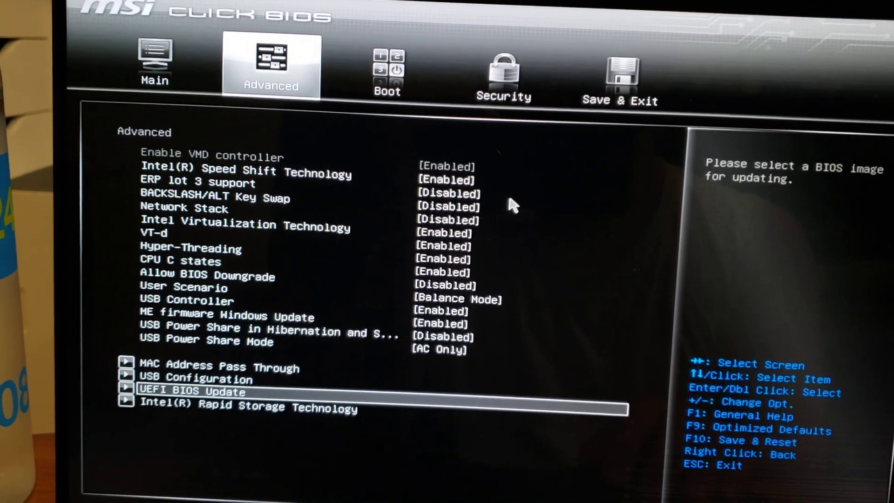
{"action": "key", "text": "Up"}
{"action": "key", "text": "Up"}
{"action": "key", "text": "Up"}
{"action": "key", "text": "Up"}
{"action": "key", "text": "Up"}
{"action": "key", "text": "Down"}
{"action": "key", "text": "Down"}
{"action": "key", "text": "Down"}
{"action": "key", "text": "Down"}
{"action": "key", "text": "Down"}
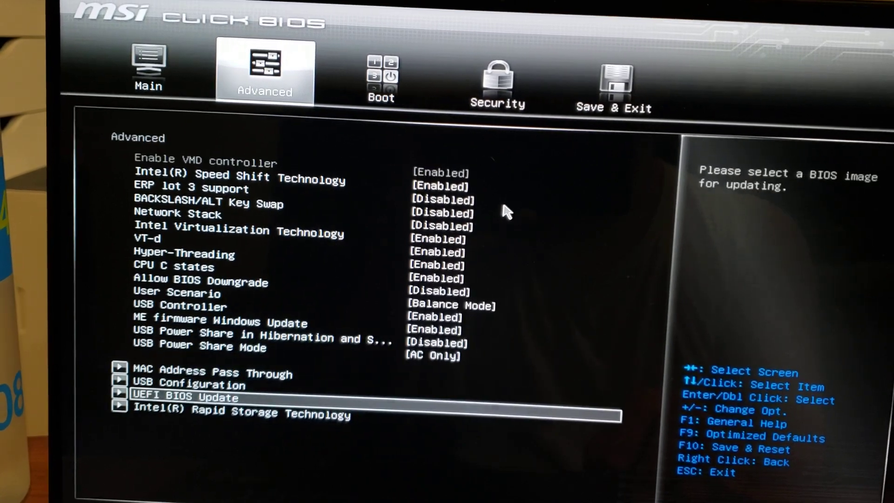
{"action": "key", "text": "Page_Up"}
{"action": "key", "text": "Page_Down"}
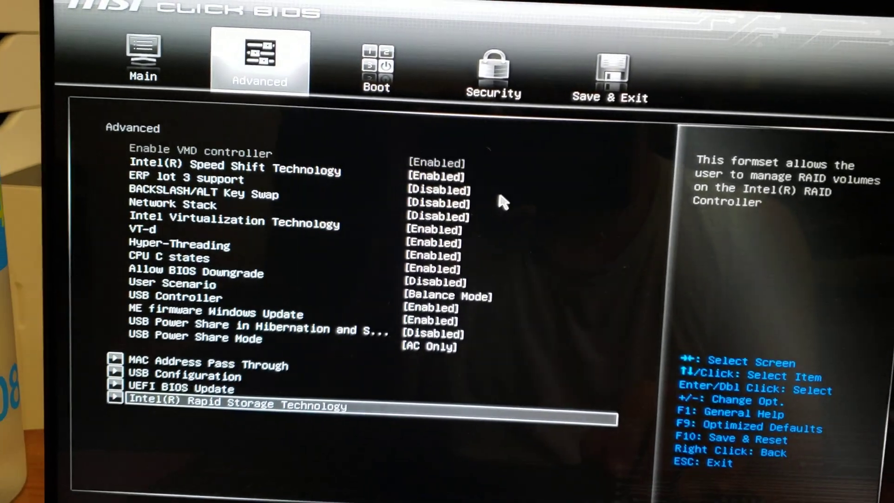
{"action": "key", "text": "Page_Up"}
{"action": "key", "text": "Page_Down"}
{"action": "key", "text": "Up"}
{"action": "key", "text": "Up"}
{"action": "key", "text": "Up"}
{"action": "key", "text": "Up"}
{"action": "key", "text": "Right"}
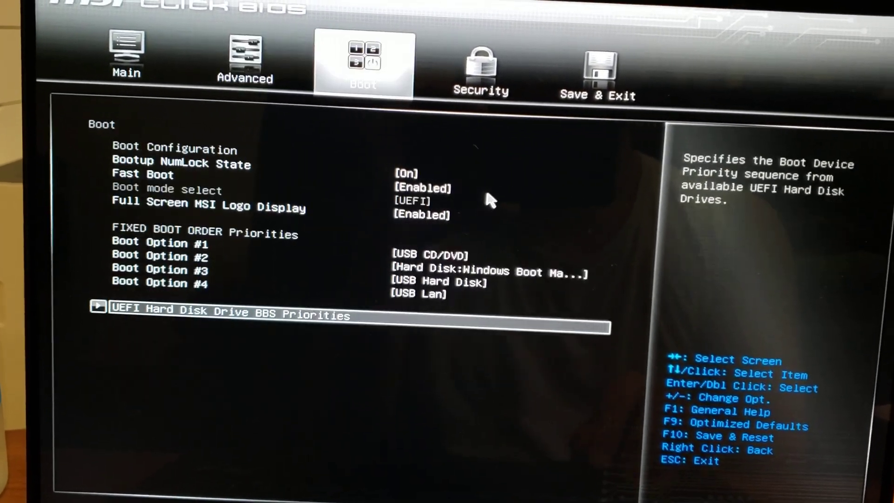
{"action": "key", "text": "Right"}
{"action": "key", "text": "Right"}
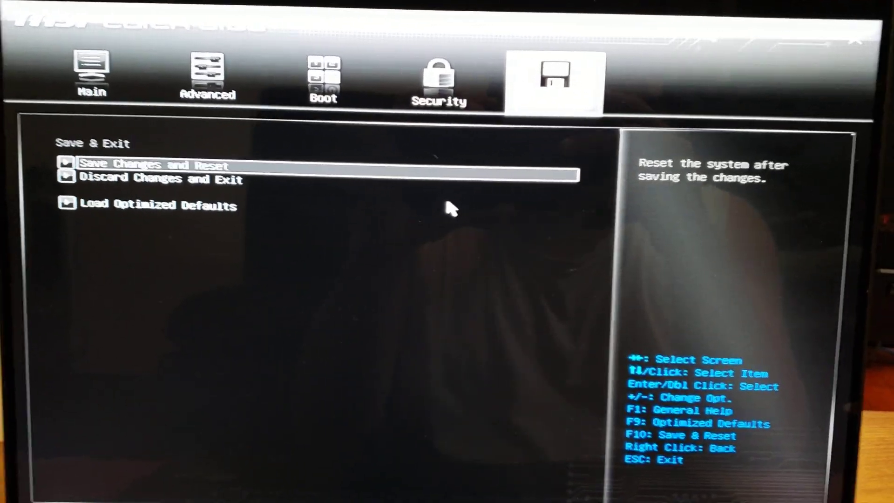